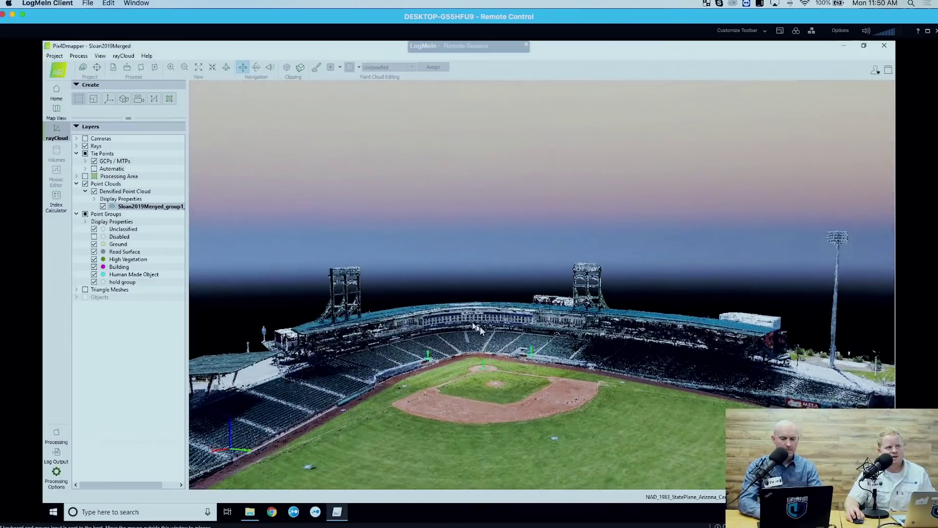
pyautogui.scroll(5, 478, 326)
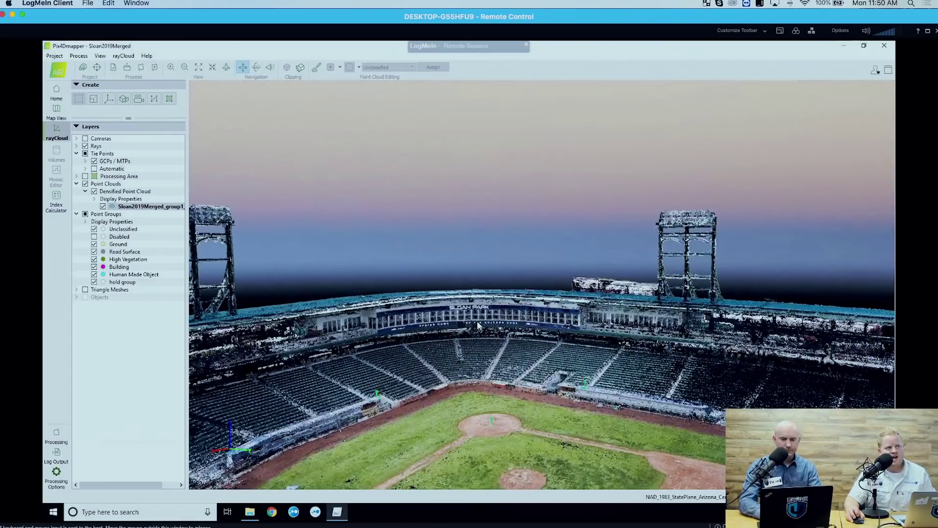
pyautogui.scroll(5, 478, 325)
pyautogui.scroll(-10, 482, 285)
pyautogui.scroll(3, 529, 347)
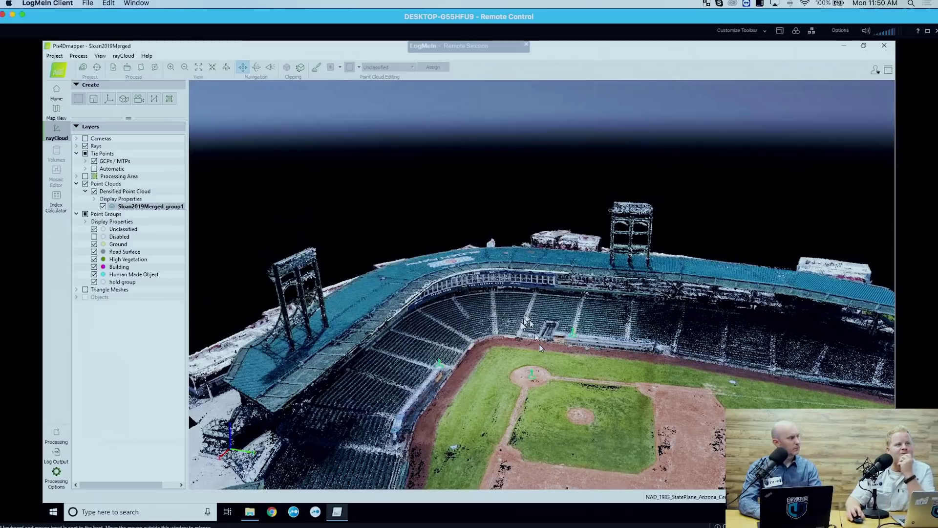
pyautogui.scroll(2, 515, 330)
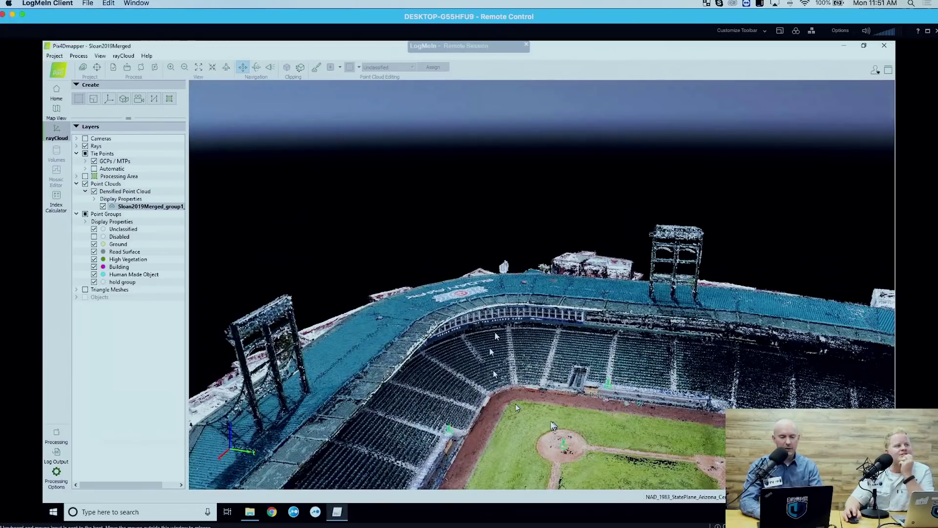
pyautogui.moveTo(518, 398); pyautogui.dragTo(445, 368)
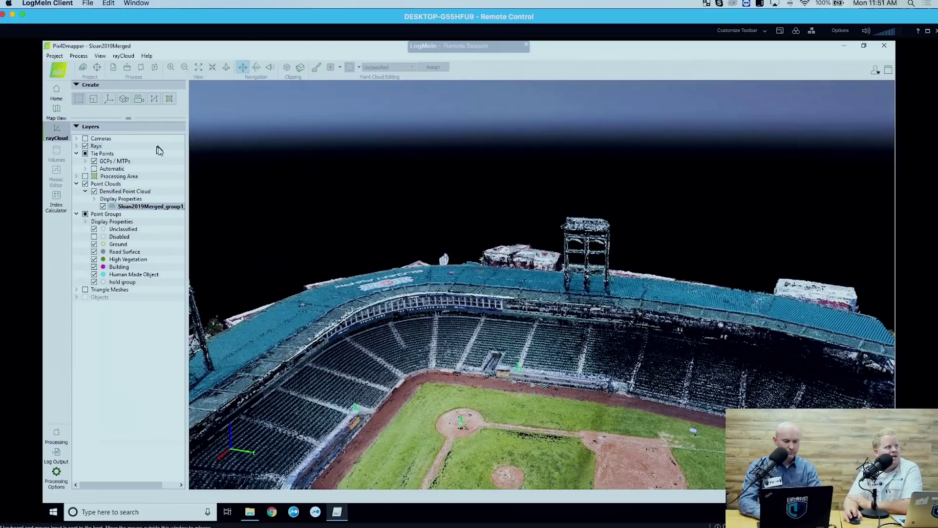
pyautogui.click(85, 139)
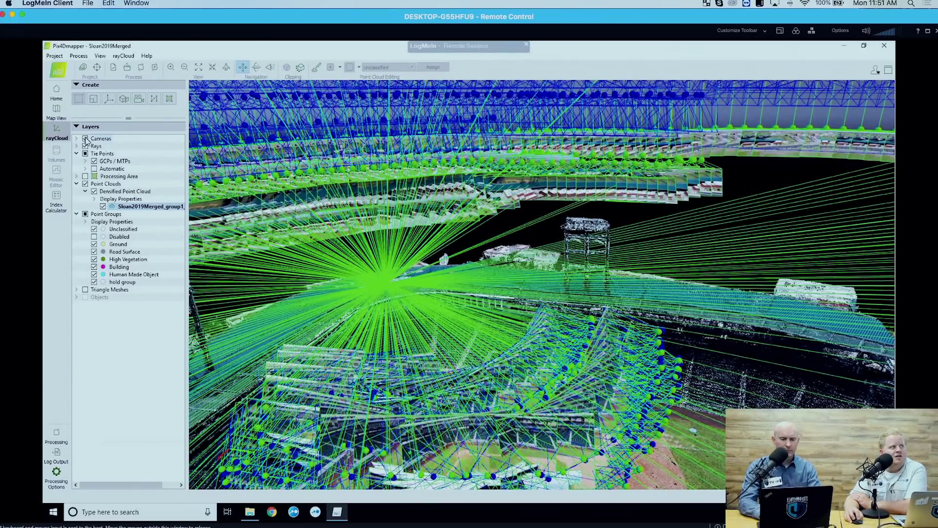
pyautogui.click(86, 139)
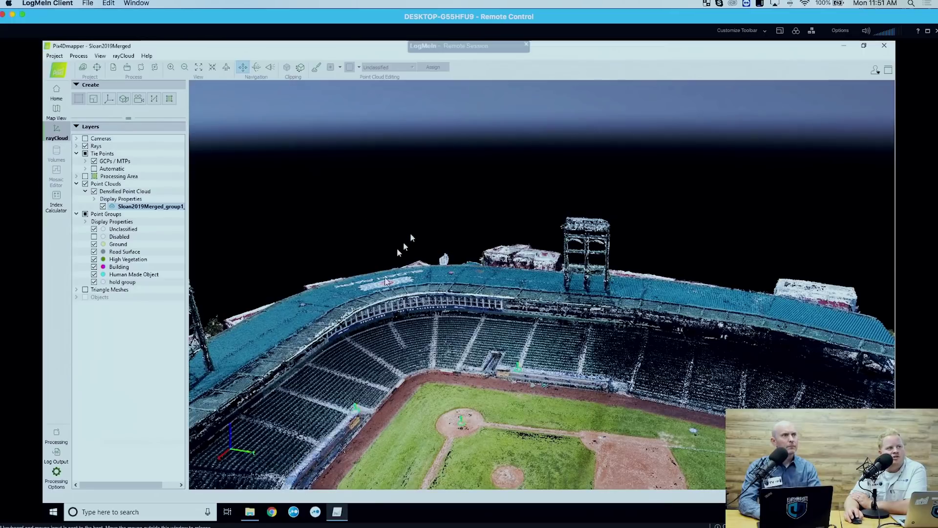
# Pick a stadium point and show its Properties, which report it visible in 764 images
pyautogui.scroll(3, 386, 293)
pyautogui.moveTo(386, 303); pyautogui.dragTo(347, 357)
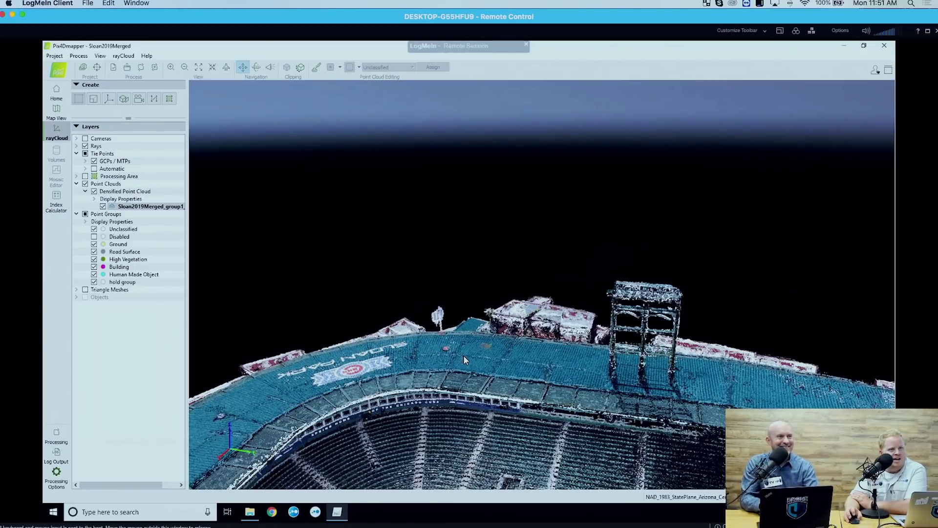
pyautogui.click(318, 67)
pyautogui.click(318, 68)
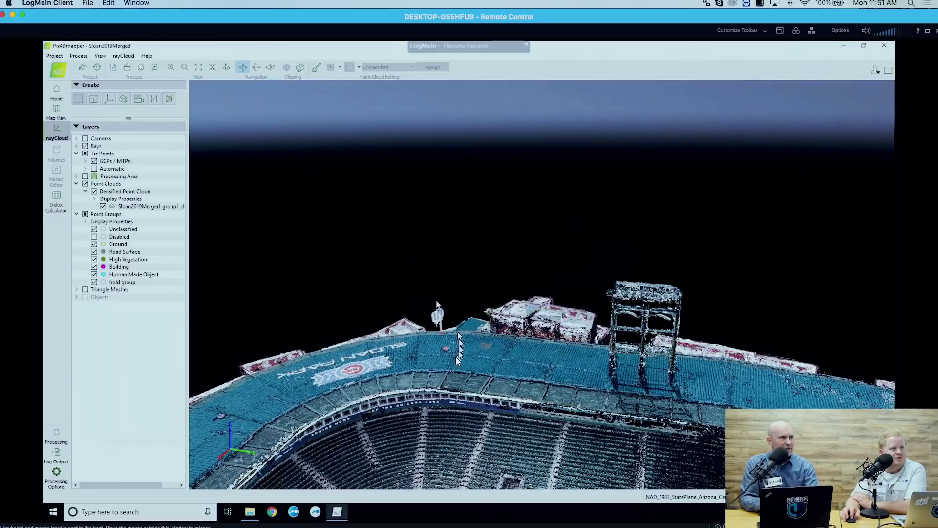
pyautogui.click(582, 442)
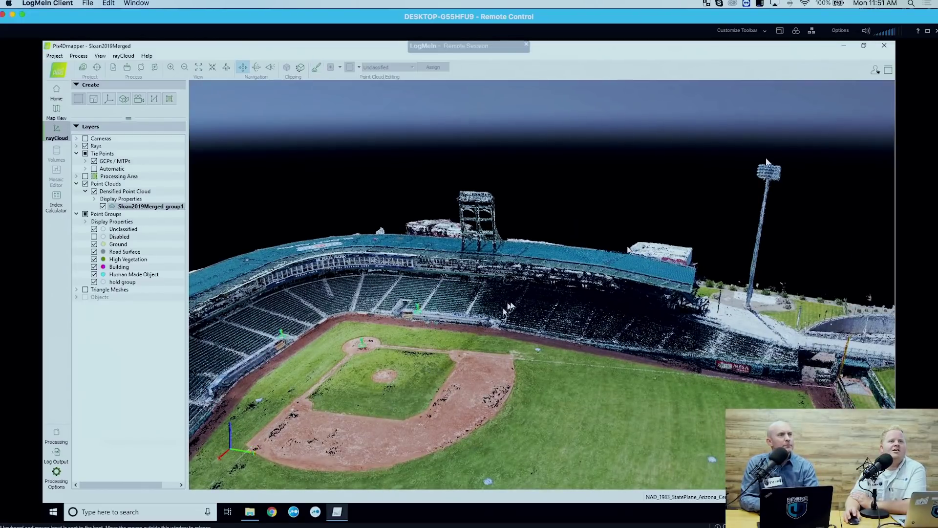
pyautogui.click(889, 71)
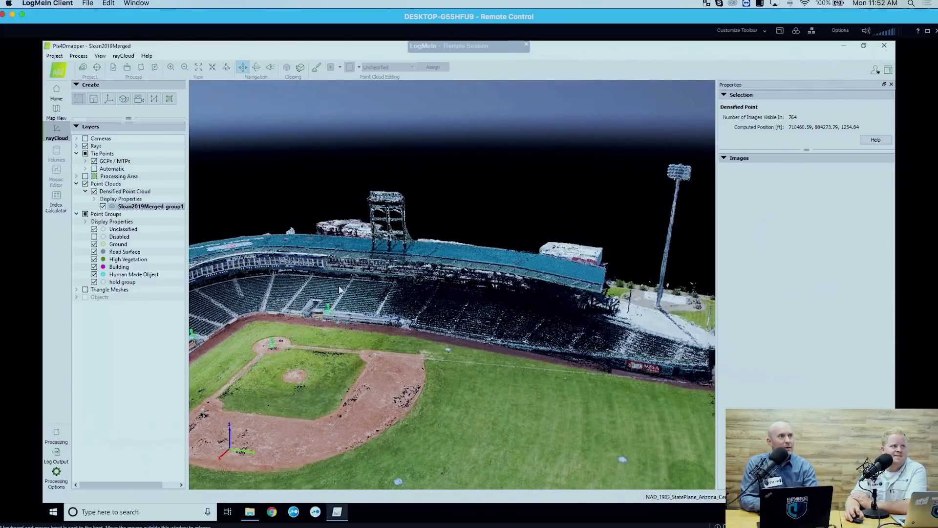
# Close Pix4Dmapper and reopen Sloan2019Merged.p4d from the Documents\pix4d folder
pyautogui.click(885, 45)
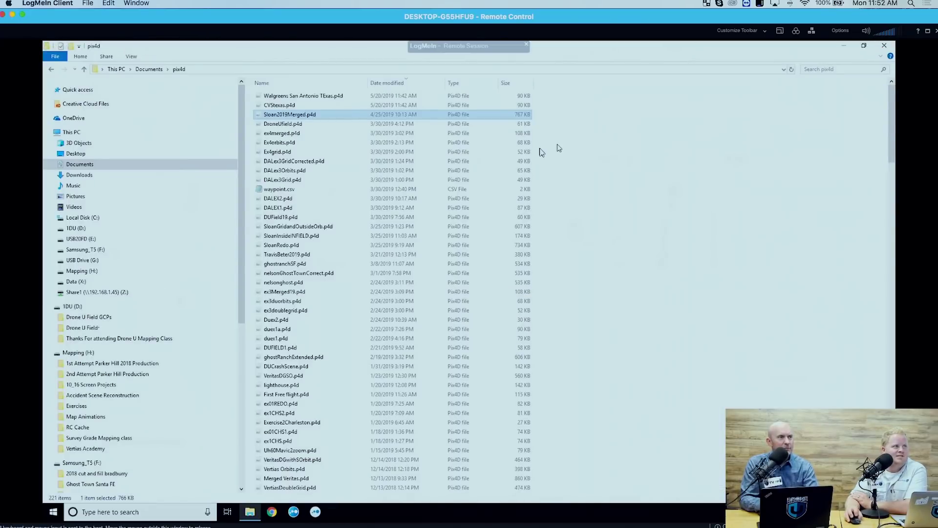
pyautogui.doubleClick(318, 115)
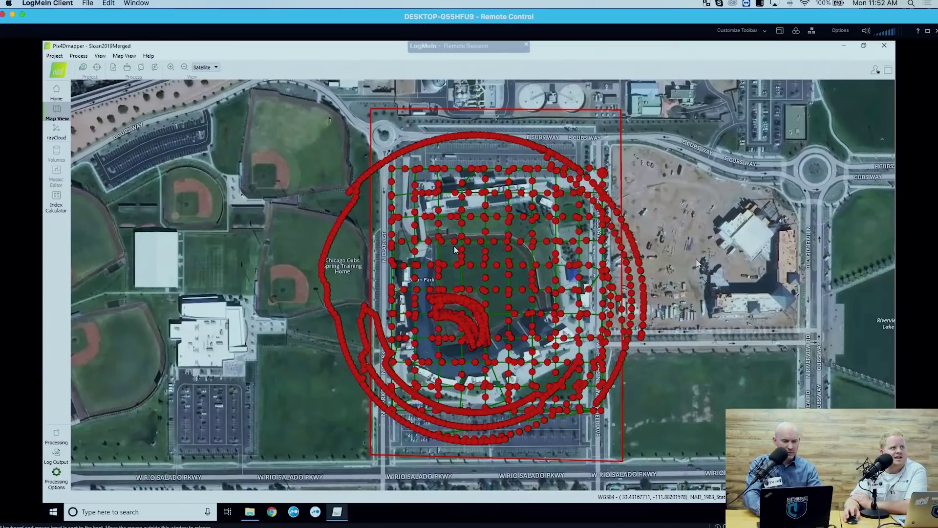
# In rayCloud, turn on the Point Clouds layer and turn off Cameras
pyautogui.click(57, 131)
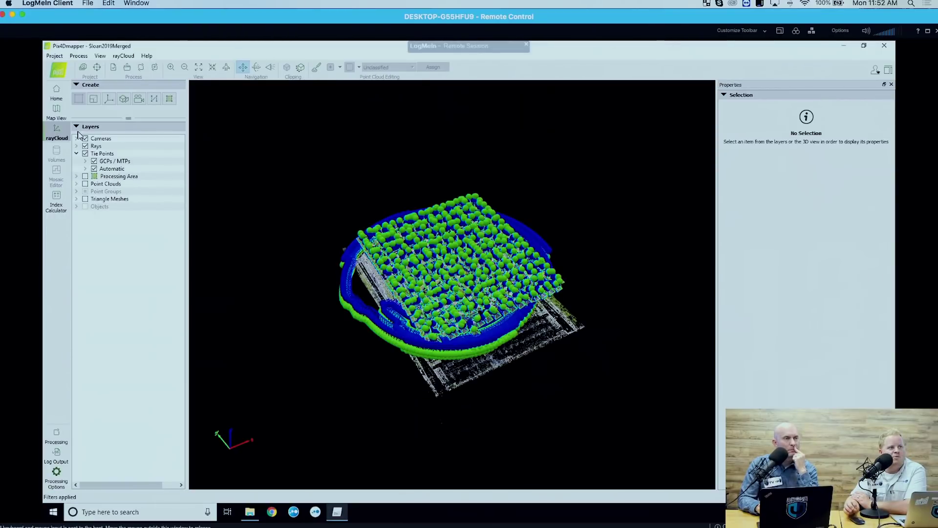
pyautogui.click(85, 184)
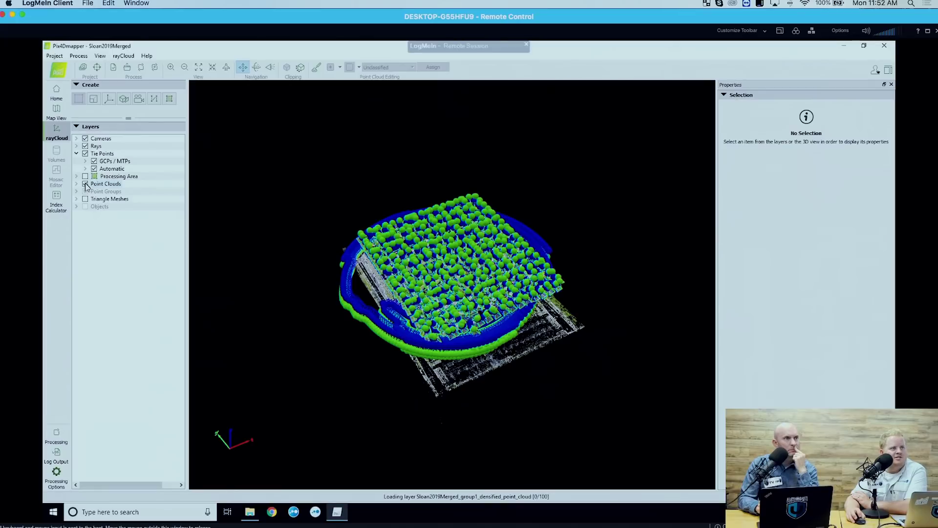
pyautogui.click(85, 139)
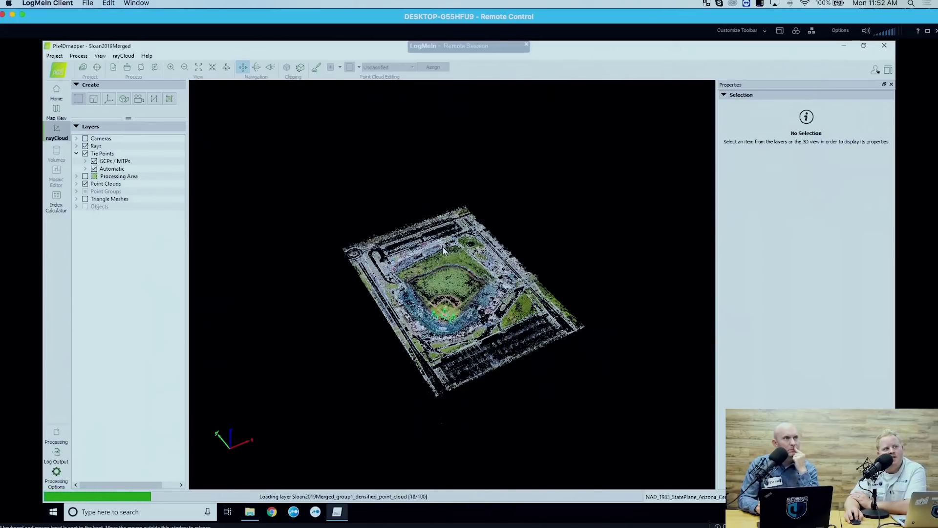
pyautogui.scroll(5, 441, 246)
pyautogui.scroll(-5, 438, 250)
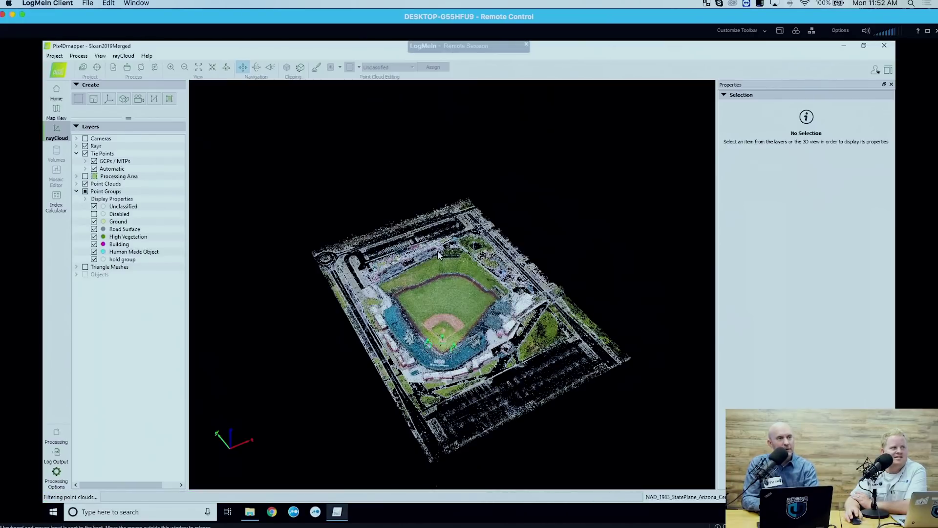
# Turn on Edit Densified Point Cloud and zoom to a low oblique view of the stadium
pyautogui.click(317, 67)
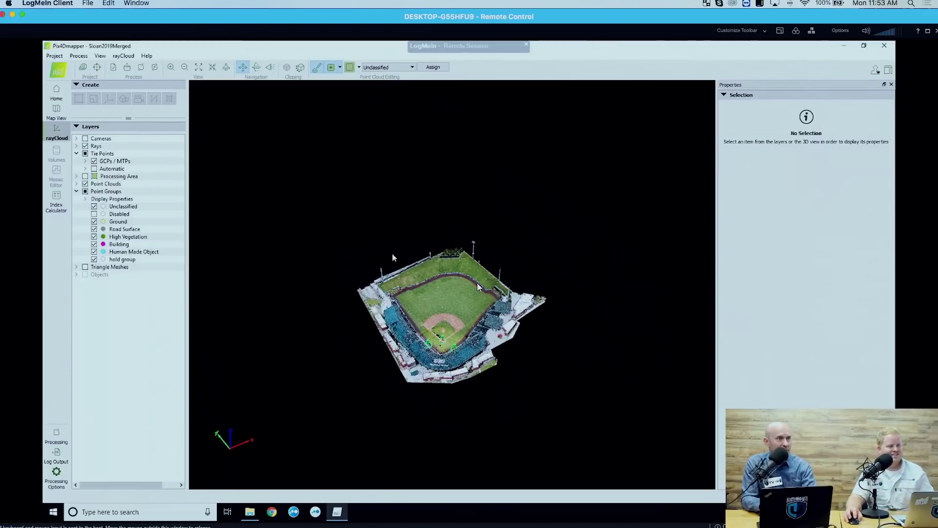
pyautogui.scroll(2, 470, 289)
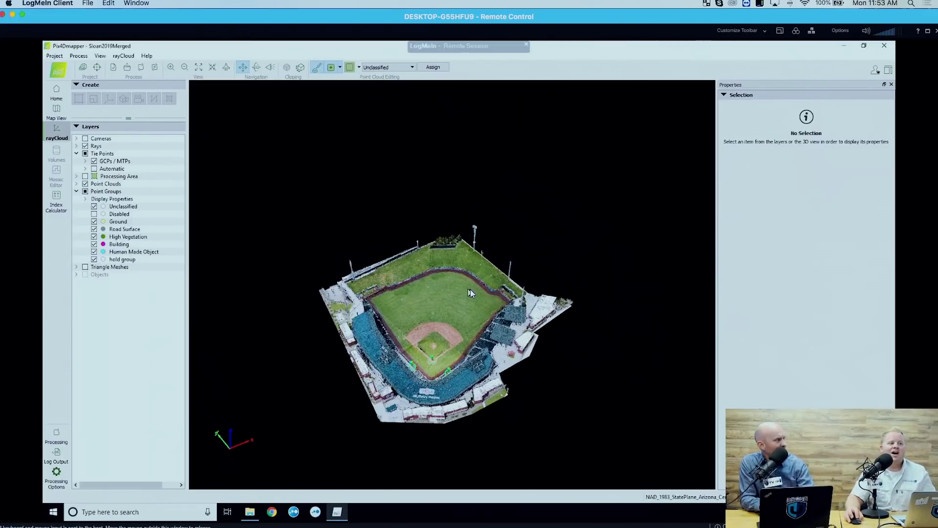
pyautogui.scroll(1, 470, 288)
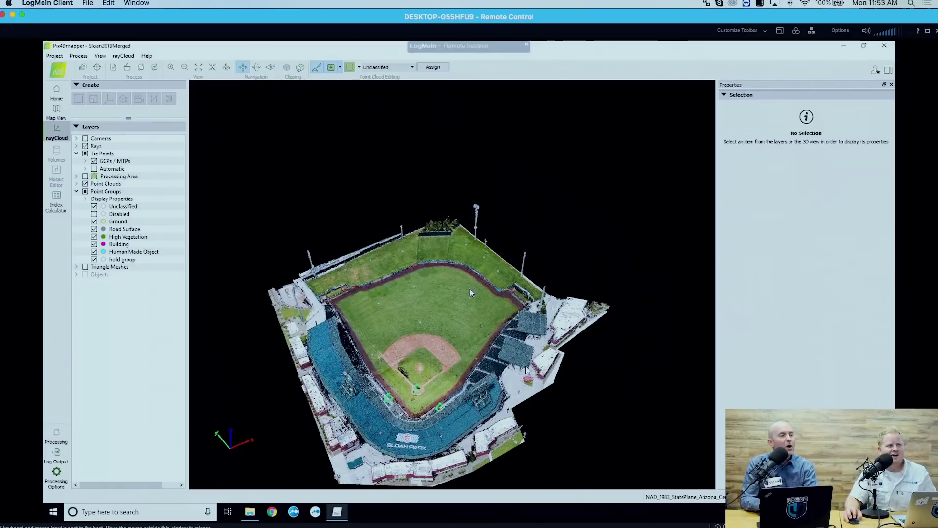
pyautogui.scroll(1, 470, 289)
pyautogui.moveTo(530, 408); pyautogui.dragTo(519, 376)
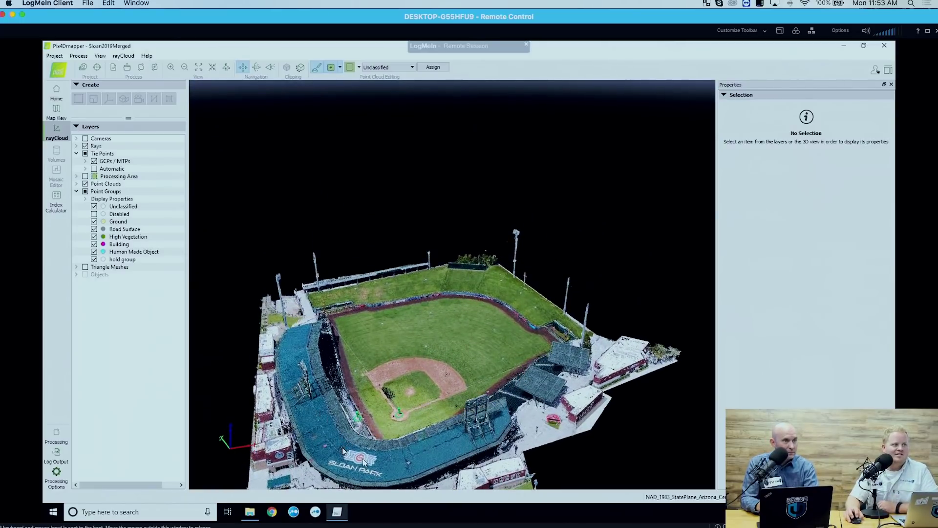
pyautogui.click(316, 68)
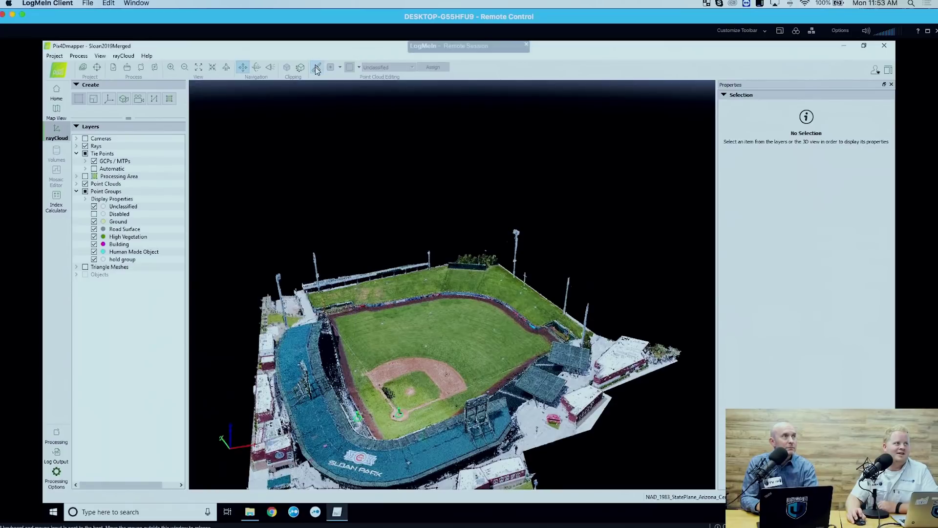
pyautogui.click(342, 446)
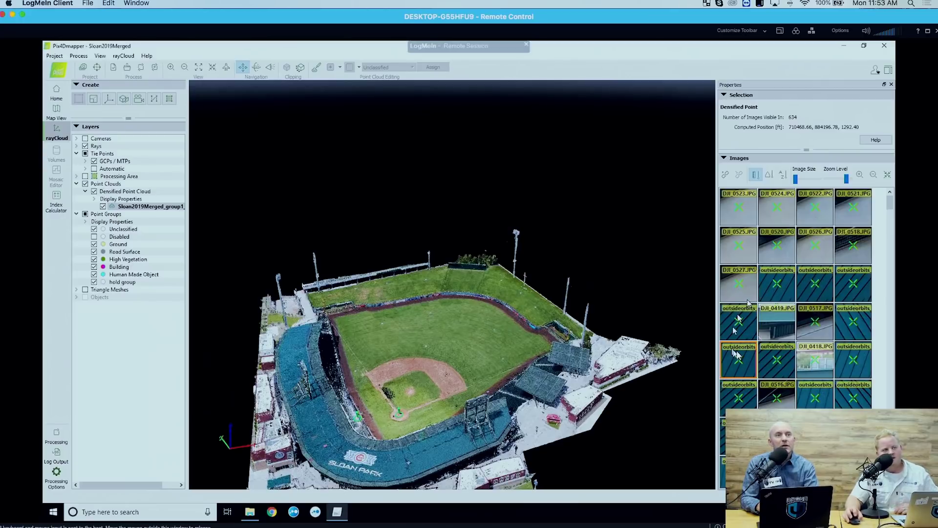
pyautogui.click(359, 461)
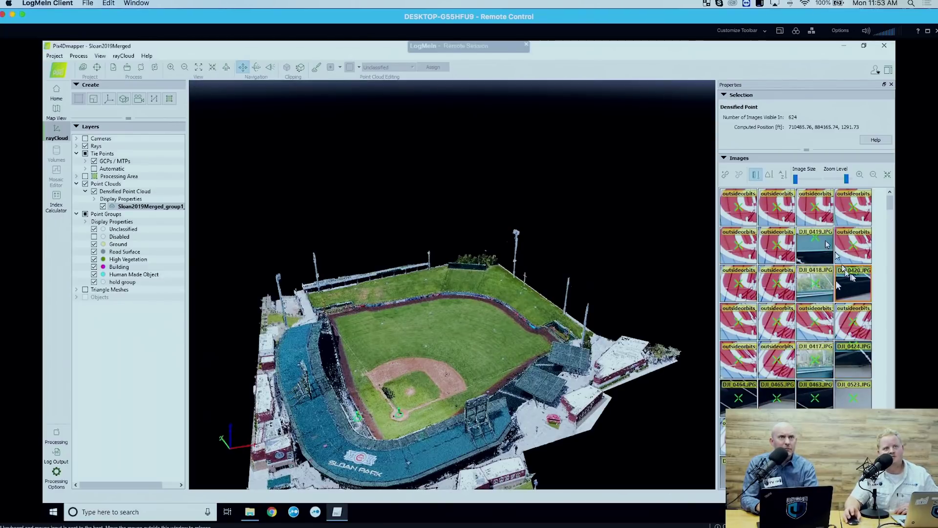
pyautogui.doubleClick(742, 212)
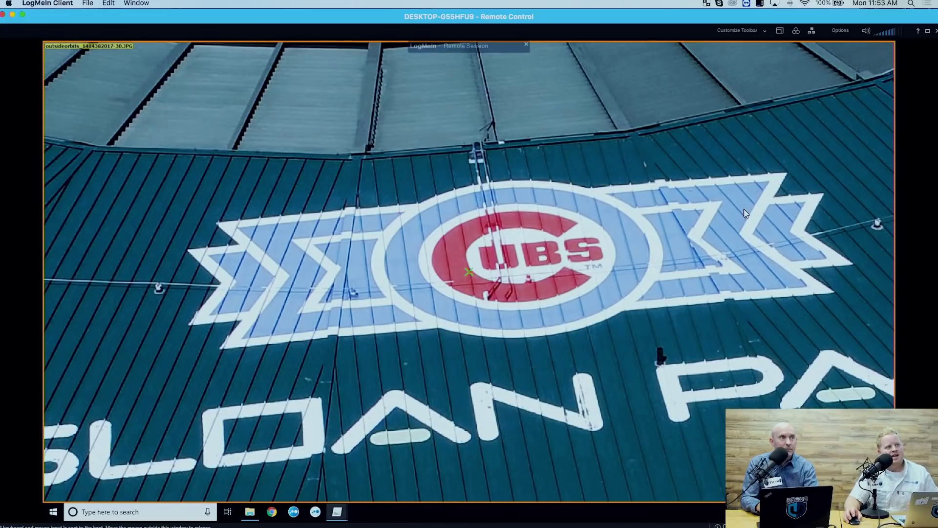
pyautogui.click(745, 213)
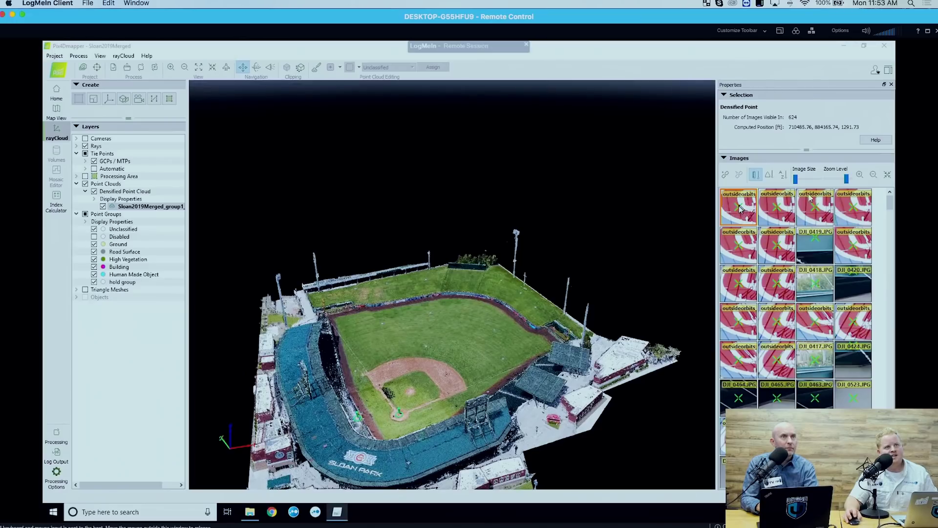
pyautogui.moveTo(846, 179); pyautogui.dragTo(798, 180)
pyautogui.click(762, 332)
pyautogui.doubleClick(746, 339)
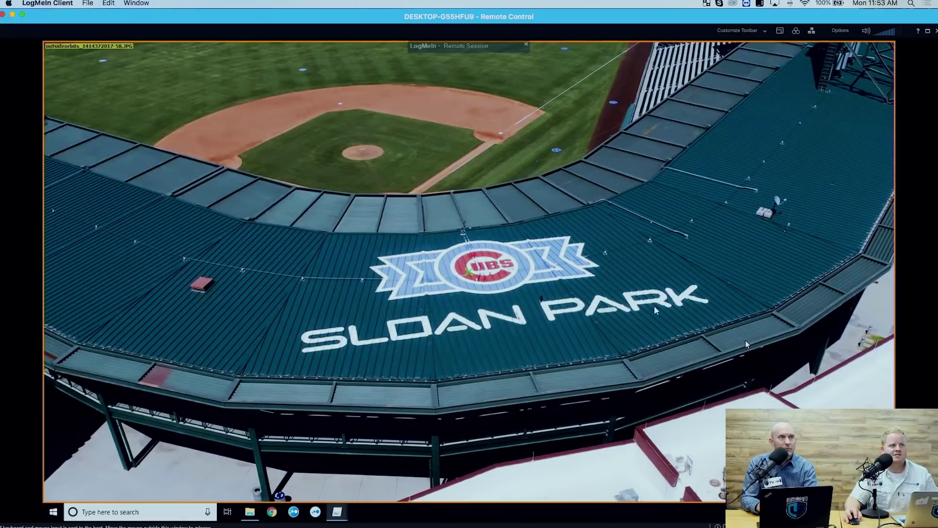
pyautogui.scroll(5, 479, 282)
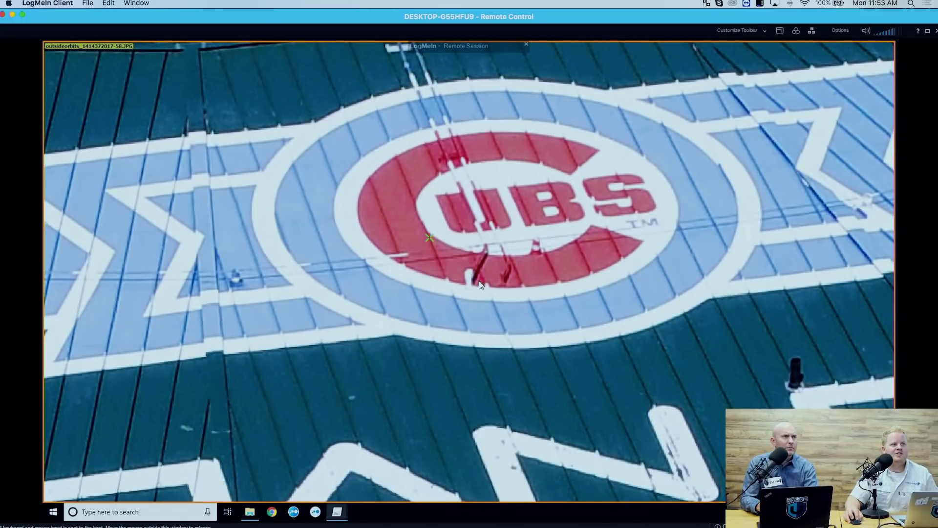
pyautogui.scroll(-4, 479, 283)
pyautogui.scroll(-2, 479, 281)
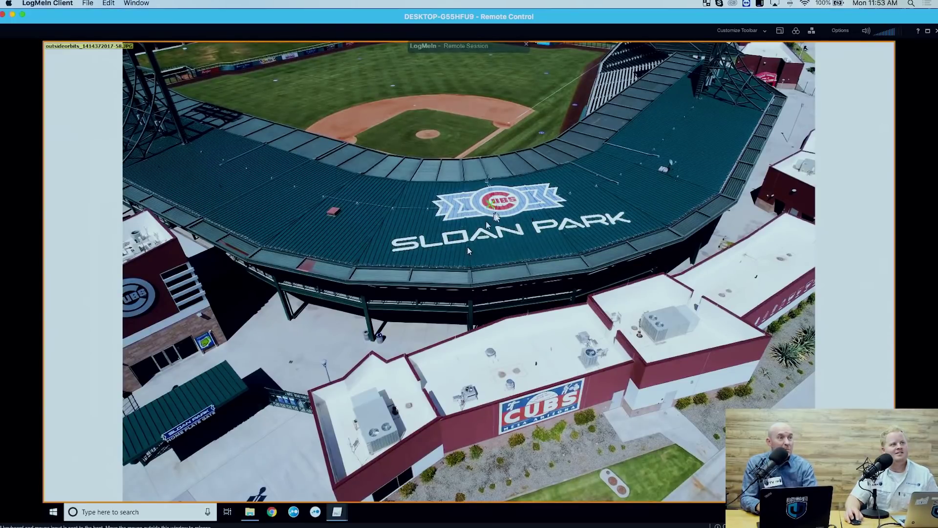
pyautogui.scroll(3, 485, 209)
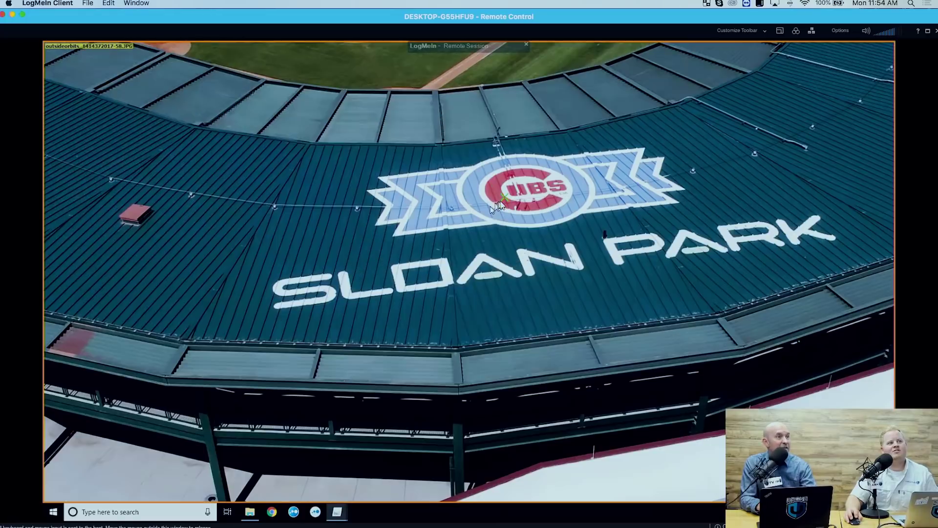
pyautogui.scroll(3, 506, 197)
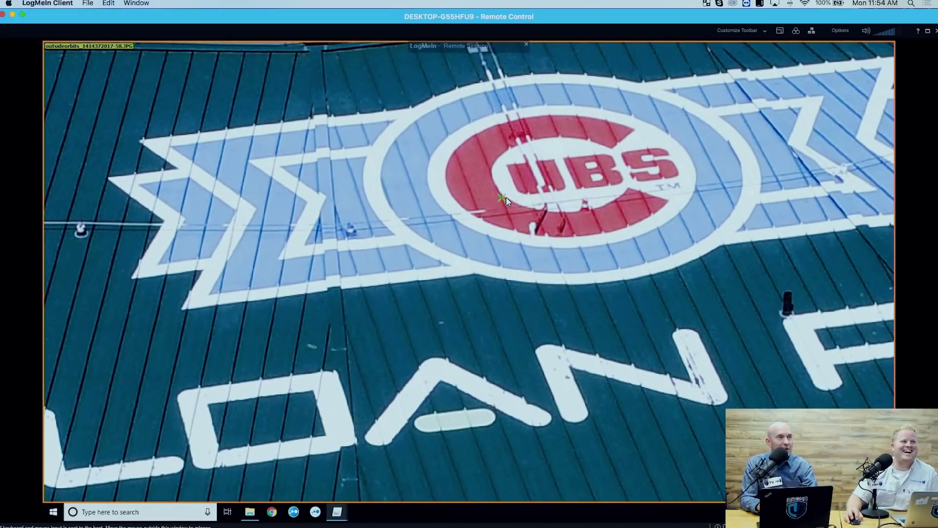
pyautogui.scroll(2, 505, 197)
pyautogui.scroll(5, 503, 198)
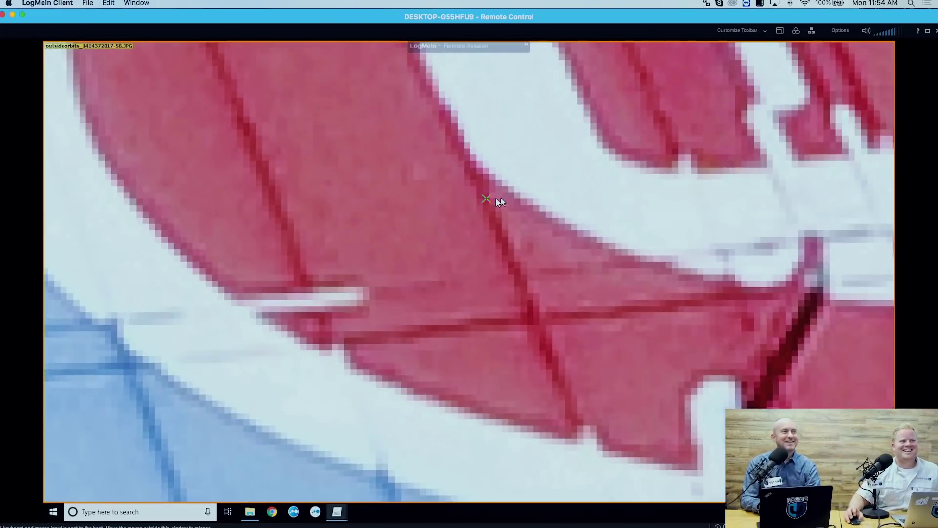
pyautogui.scroll(-10, 496, 200)
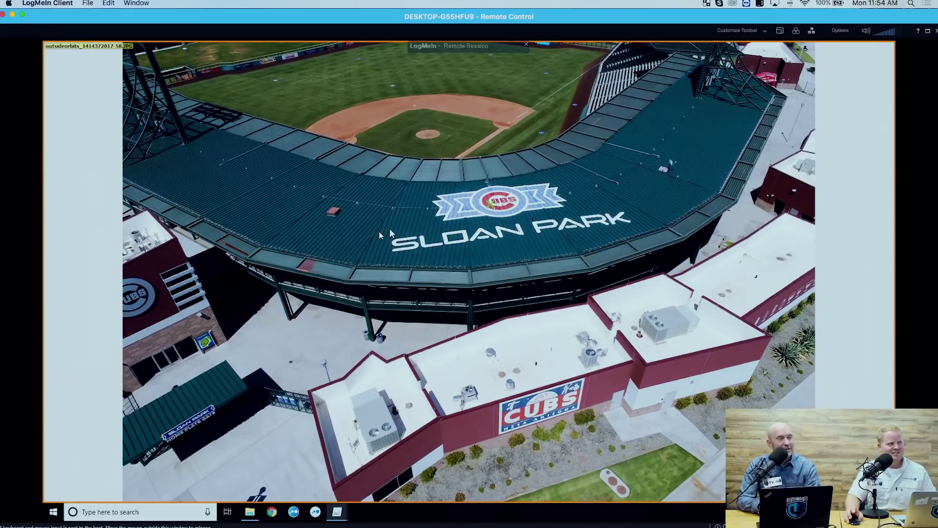
pyautogui.click(428, 290)
# Review the Upload Project Files options, close without uploading, and show the Log Output panel
pyautogui.moveTo(440, 345); pyautogui.dragTo(465, 286)
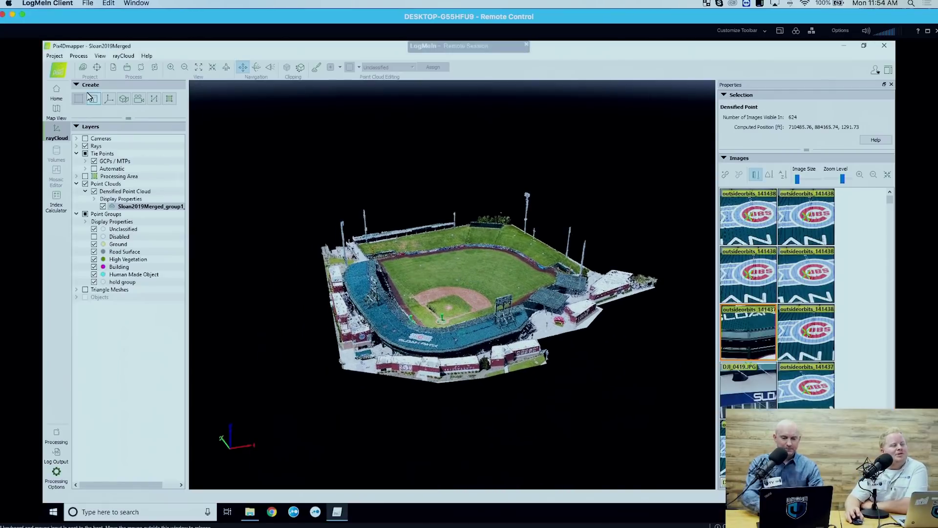
pyautogui.click(54, 55)
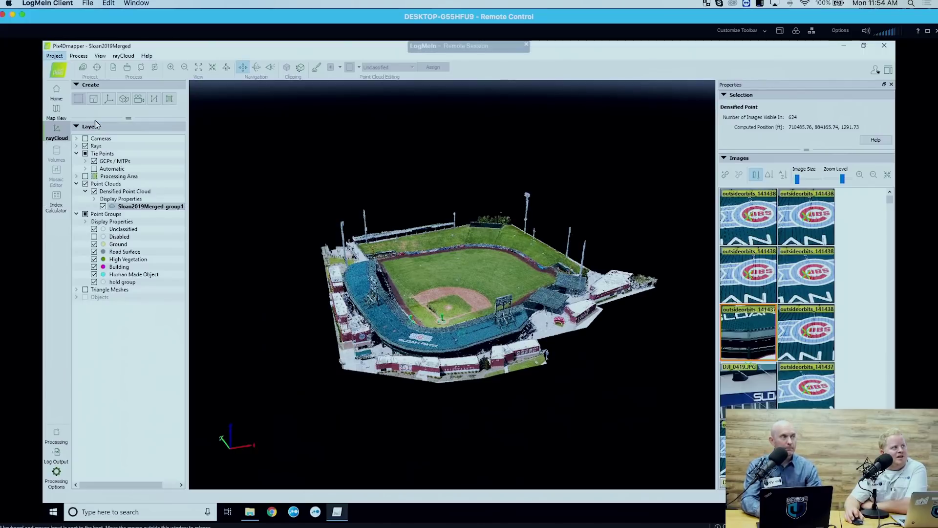
pyautogui.click(97, 120)
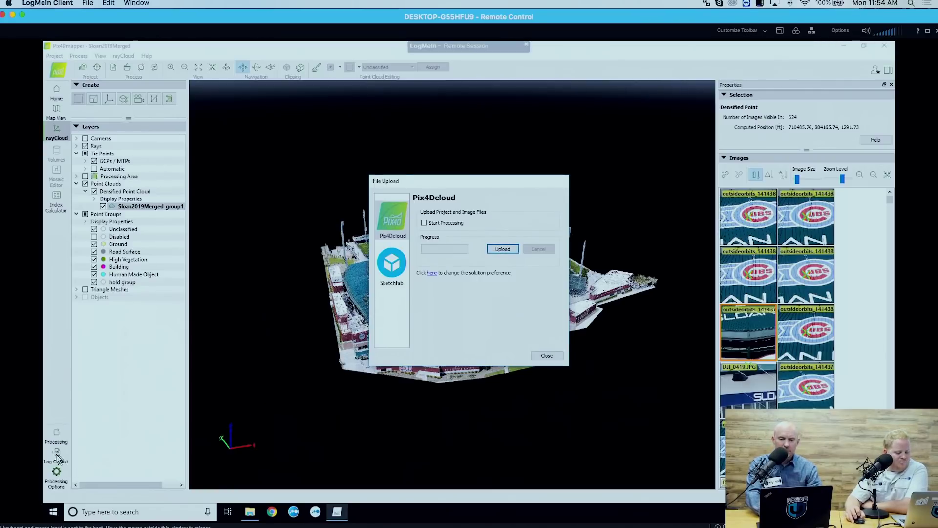
pyautogui.click(546, 355)
pyautogui.click(53, 455)
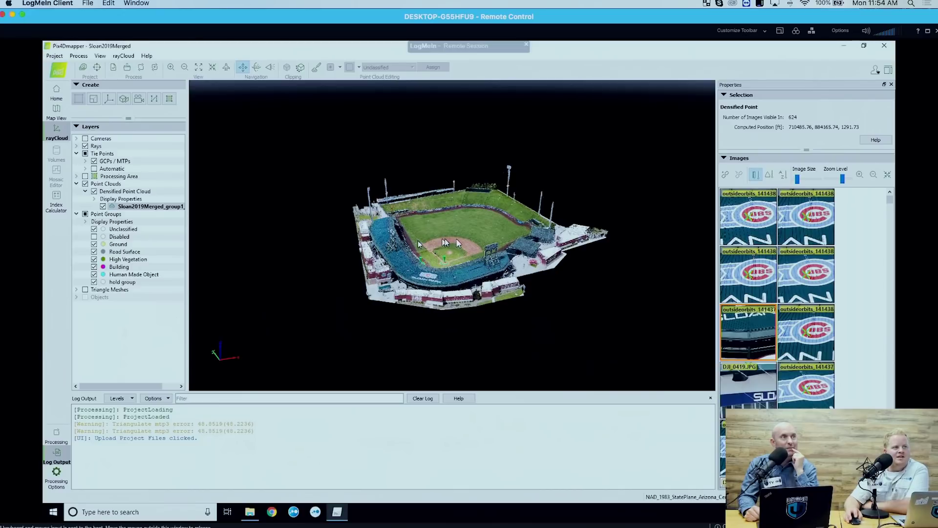
pyautogui.scroll(5, 456, 238)
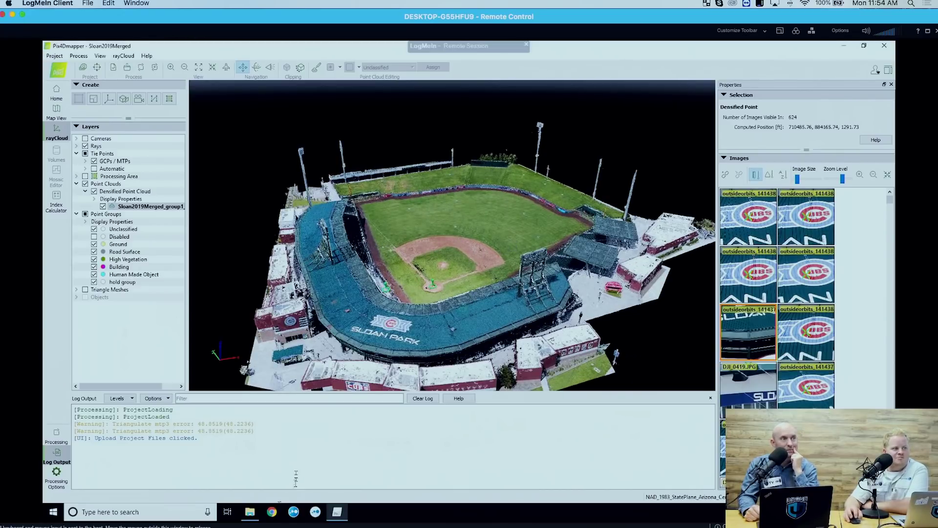
# In Chrome, go to the Drone U Sketchfab profile and open the 2019 Sloan Field Re-work model
pyautogui.click(272, 512)
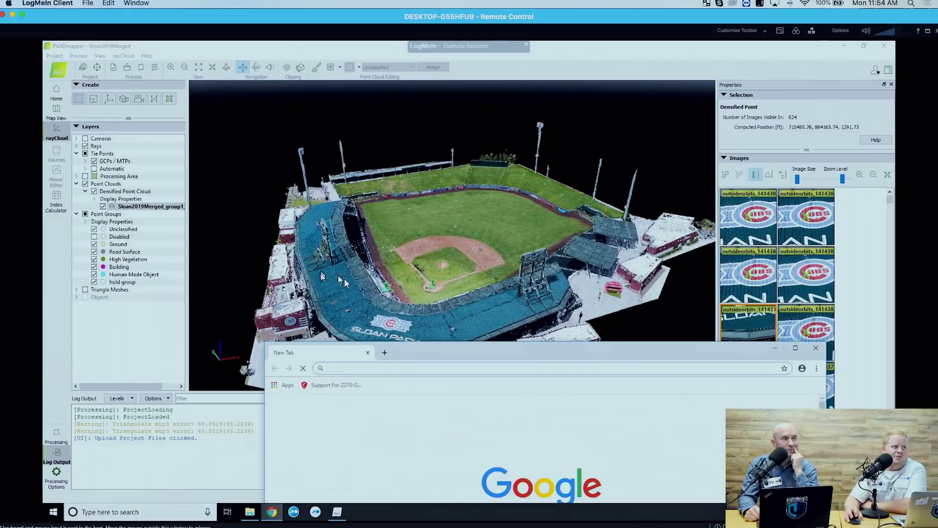
pyautogui.write('sketch')
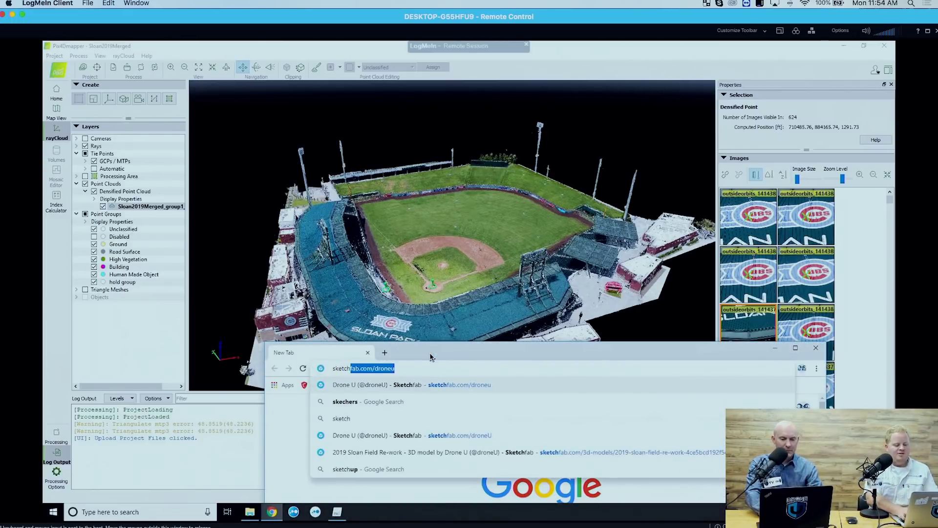
pyautogui.press('Return')
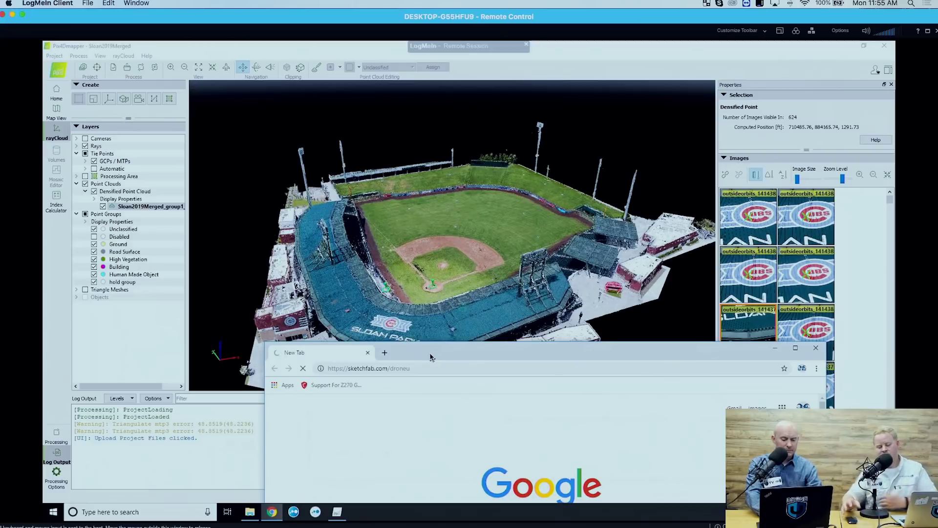
pyautogui.moveTo(431, 344)
pyautogui.mouseDown()
pyautogui.moveTo(399, 169)
pyautogui.moveTo(343, 113)
pyautogui.mouseUp()
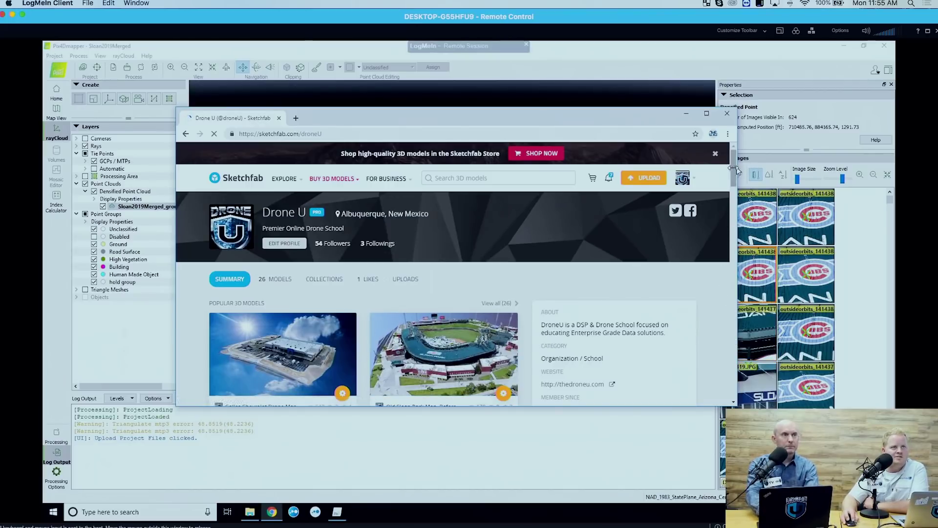
pyautogui.moveTo(733, 170); pyautogui.dragTo(732, 270)
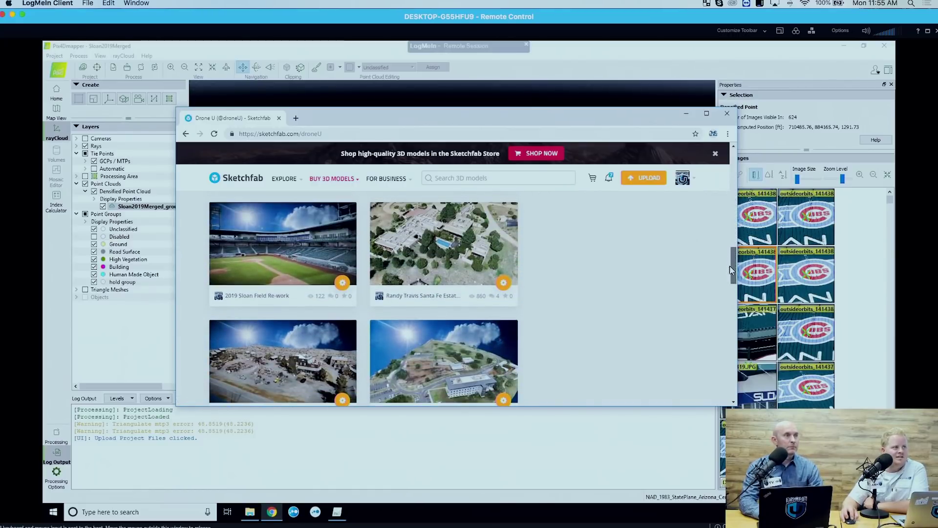
pyautogui.click(275, 252)
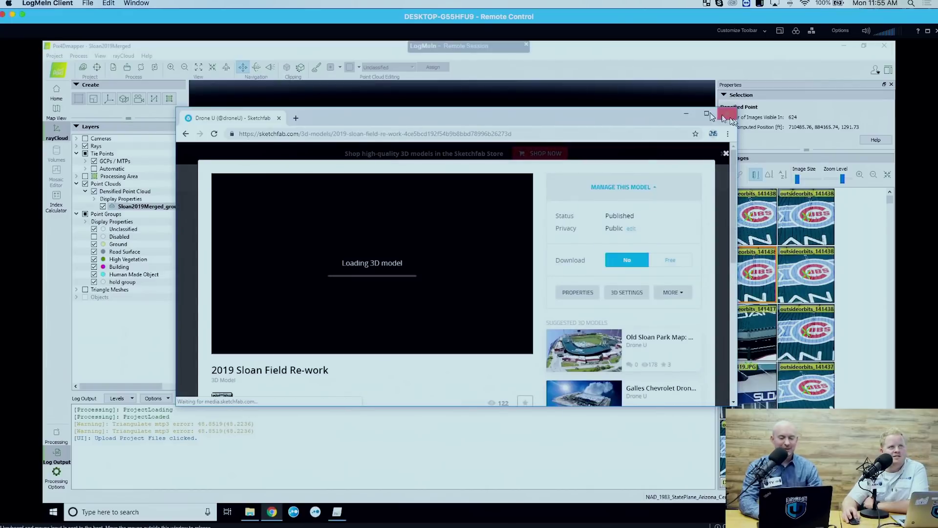
# Maximize Chrome so the 2019 Sloan Field Re-work viewer fills the screen
pyautogui.click(706, 113)
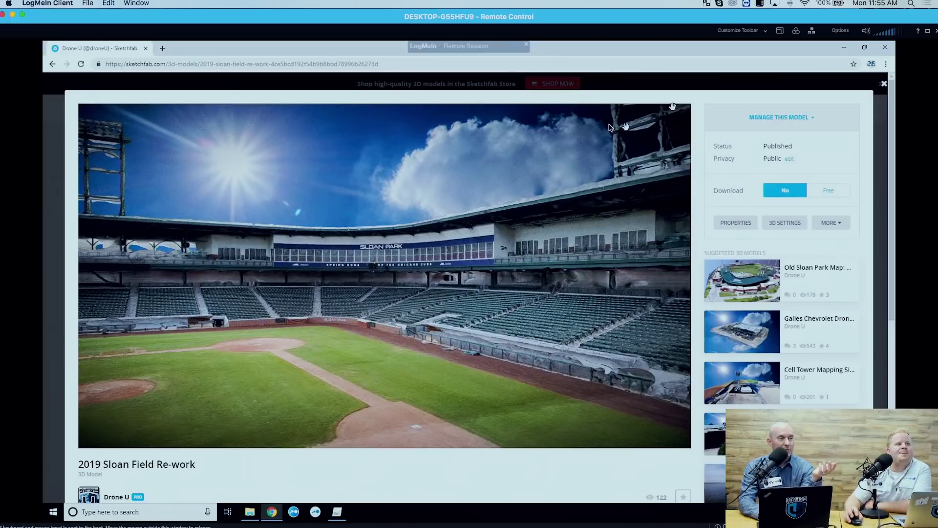
# Orbit above the SLOAN PARK roof and fly the camera down close over the stands
pyautogui.moveTo(503, 250)
pyautogui.mouseDown()
pyautogui.moveTo(398, 303)
pyautogui.moveTo(382, 275)
pyautogui.moveTo(496, 230)
pyautogui.mouseUp()
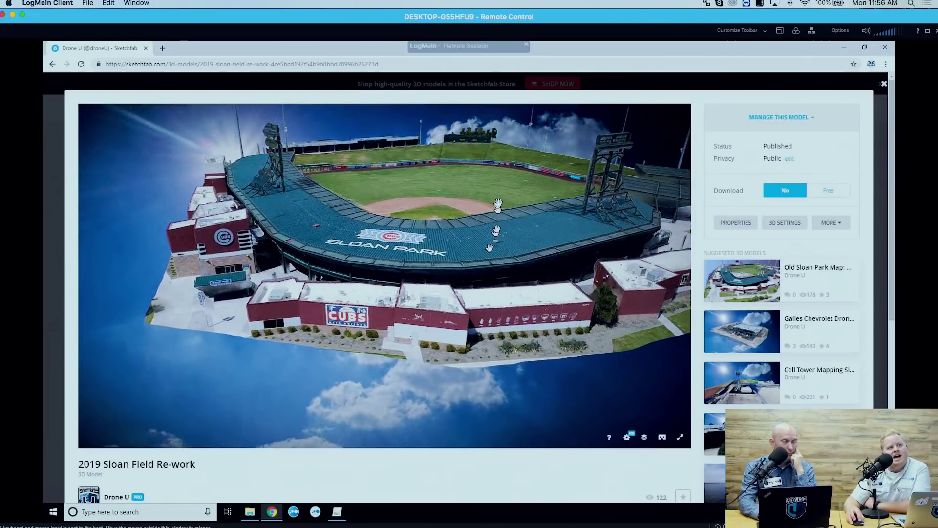
pyautogui.doubleClick(498, 203)
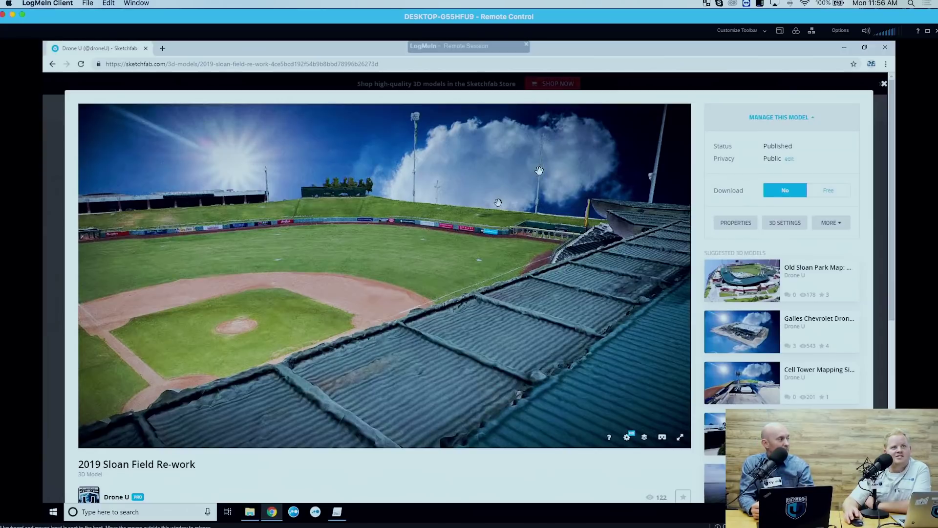
# Orbit down onto the field at a lower angle, then zoom out to show the whole ballpark
pyautogui.moveTo(377, 286)
pyautogui.mouseDown()
pyautogui.moveTo(555, 312)
pyautogui.moveTo(519, 287)
pyautogui.mouseUp()
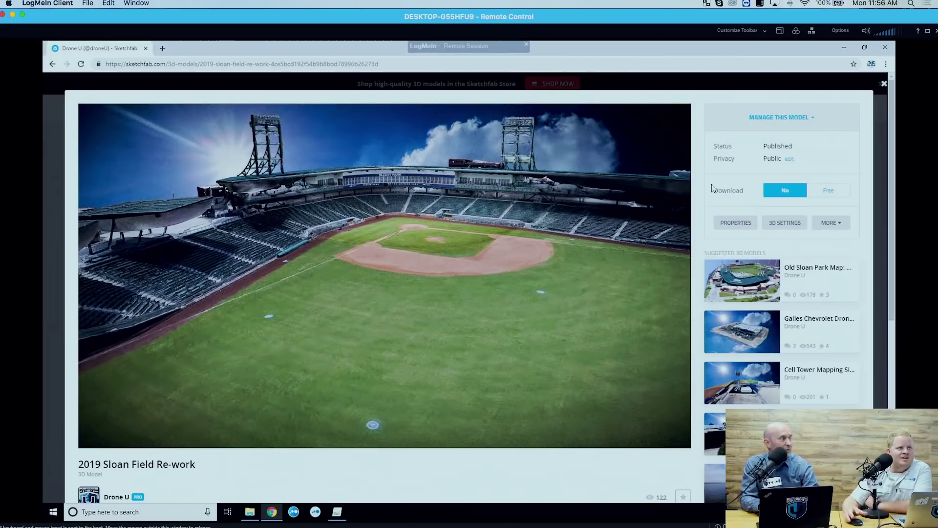
pyautogui.moveTo(551, 306); pyautogui.dragTo(523, 321)
pyautogui.scroll(-5, 524, 321)
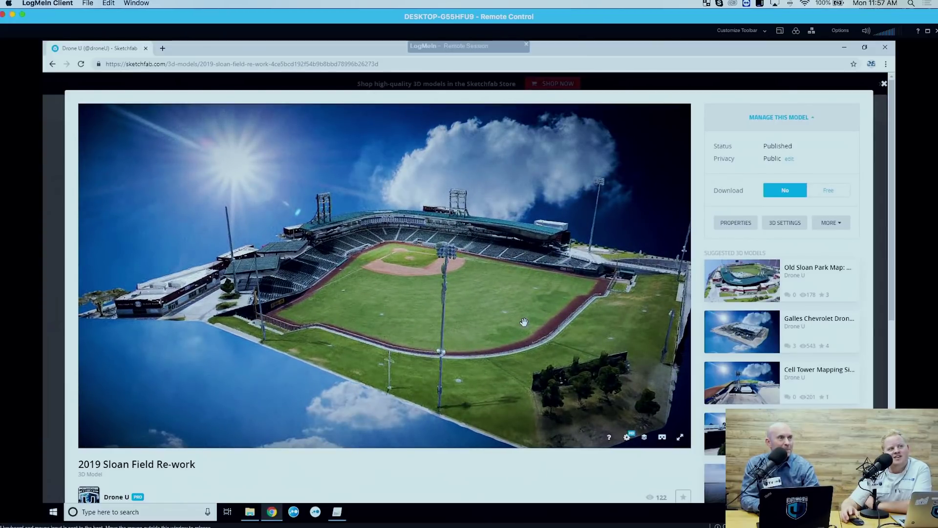
pyautogui.scroll(3, 524, 322)
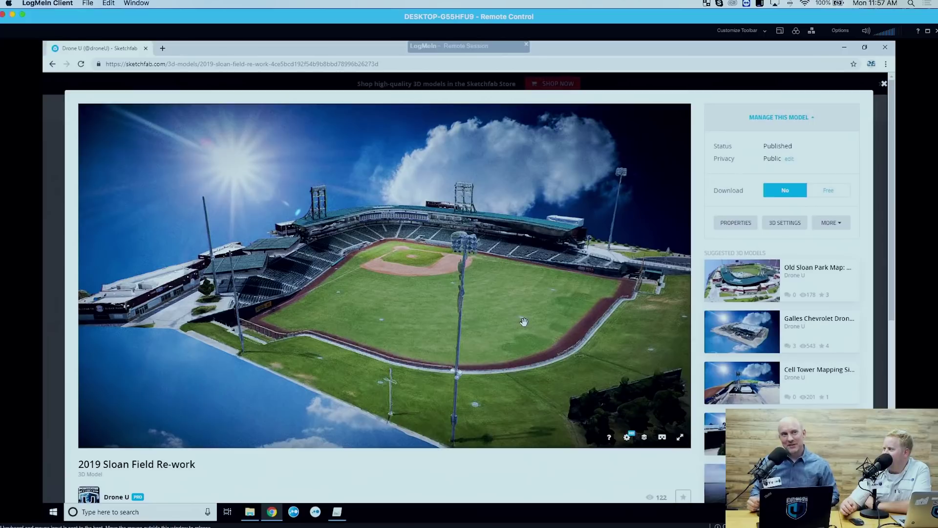
pyautogui.scroll(-5, 524, 321)
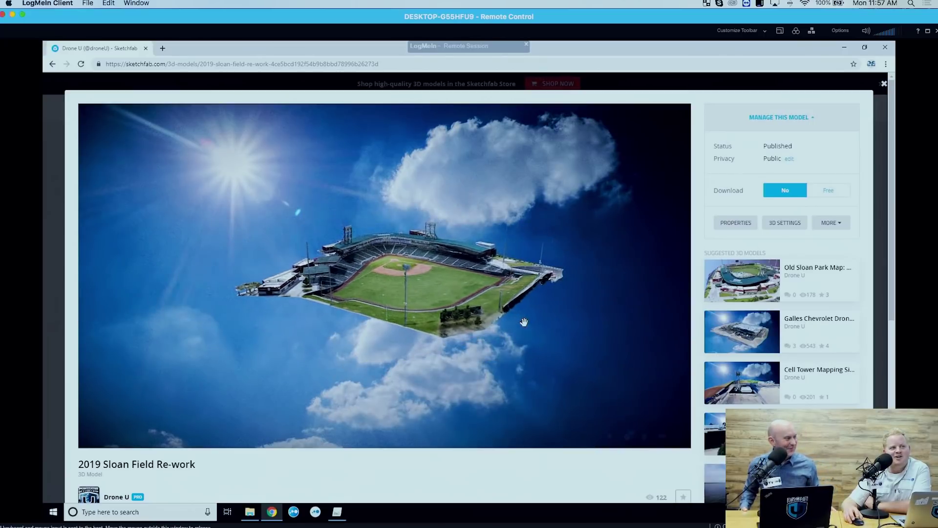